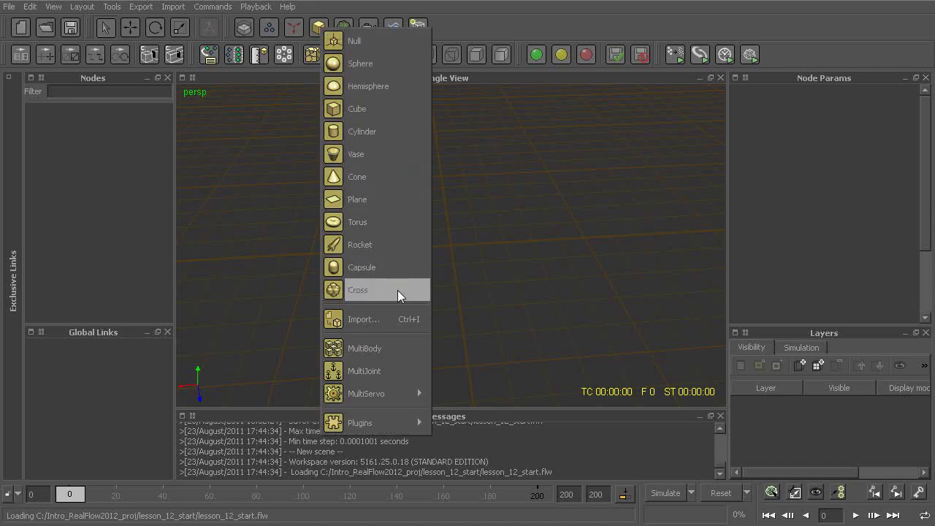
click(522, 252)
alt+drag(497, 299, 562, 288)
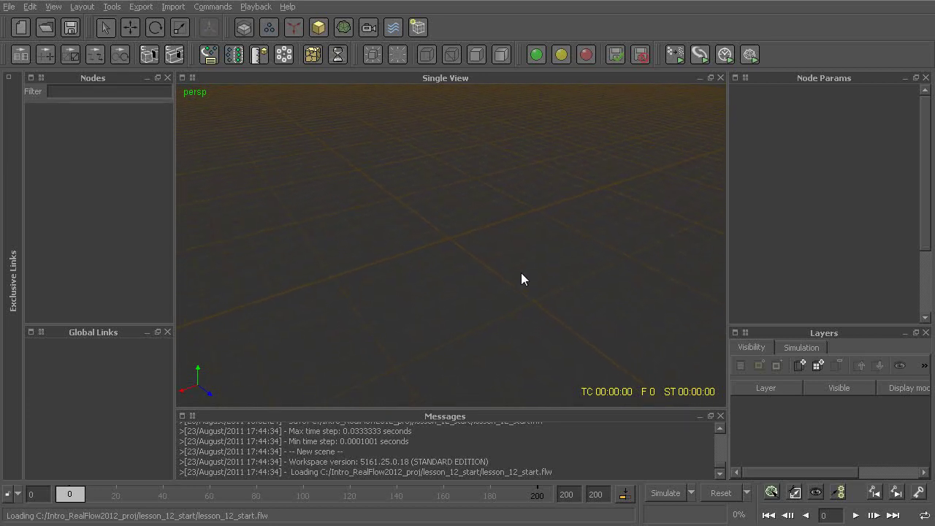
mouse_move(501, 261)
alt+mouse_down()
mouse_move(442, 261)
mouse_move(489, 268)
alt+mouse_up()
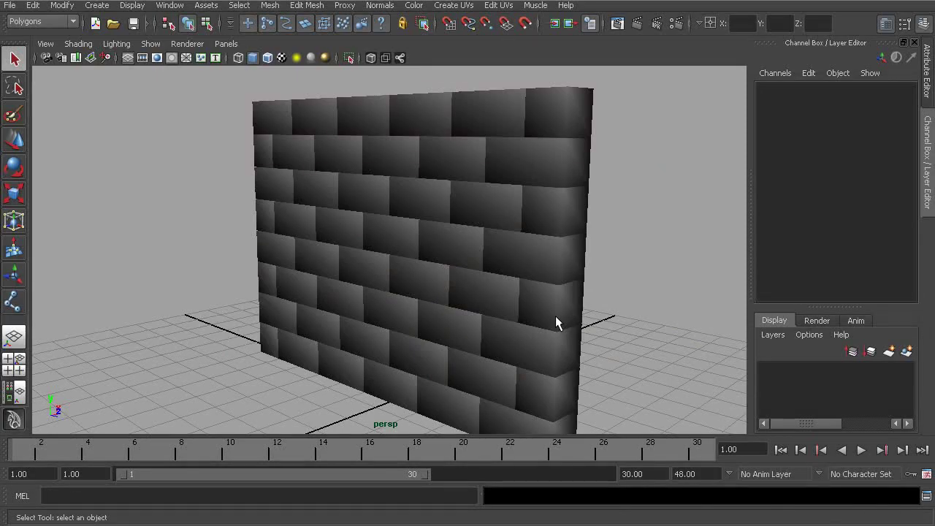
Switch to Maya and examine the brick wall from several angles, selecting a single brick and the whole wall.
alt+middle_drag(596, 344, 592, 333)
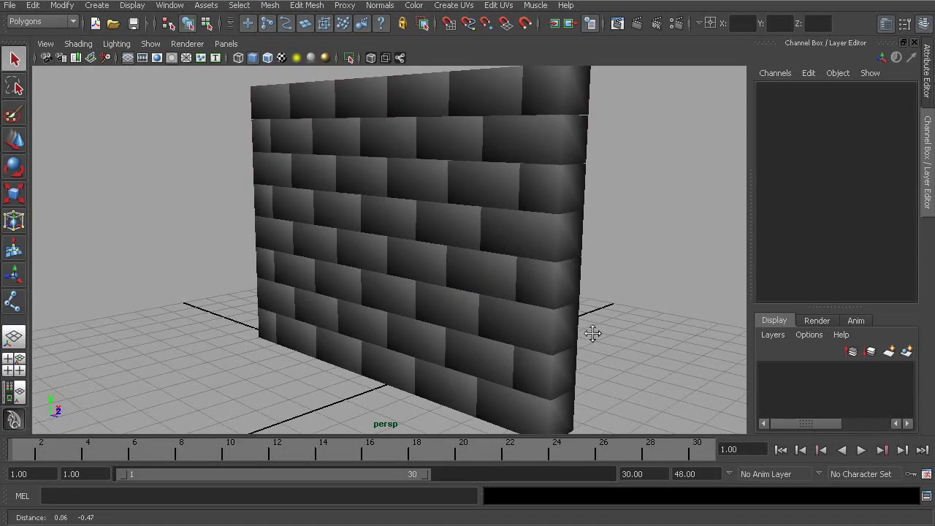
alt+right_drag(592, 333, 545, 323)
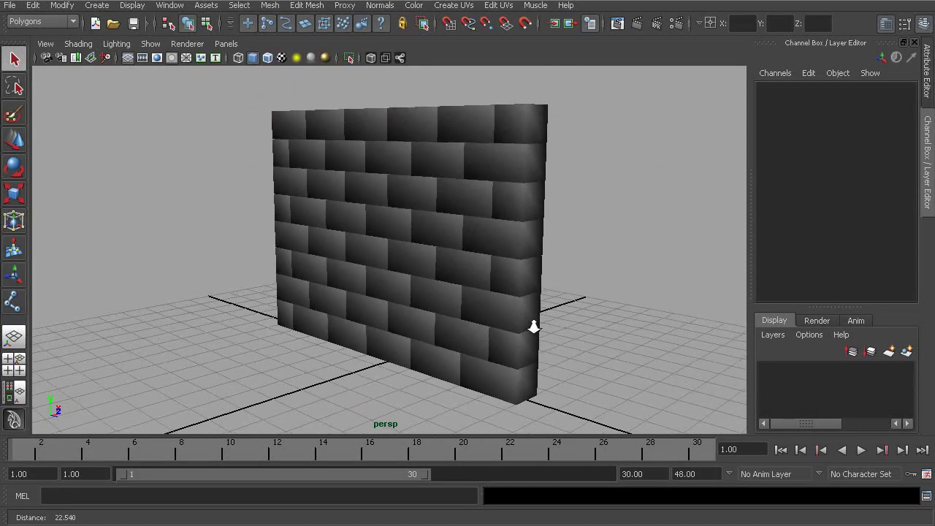
mouse_move(445, 307)
alt+mouse_down()
mouse_move(528, 284)
mouse_move(461, 302)
alt+mouse_up()
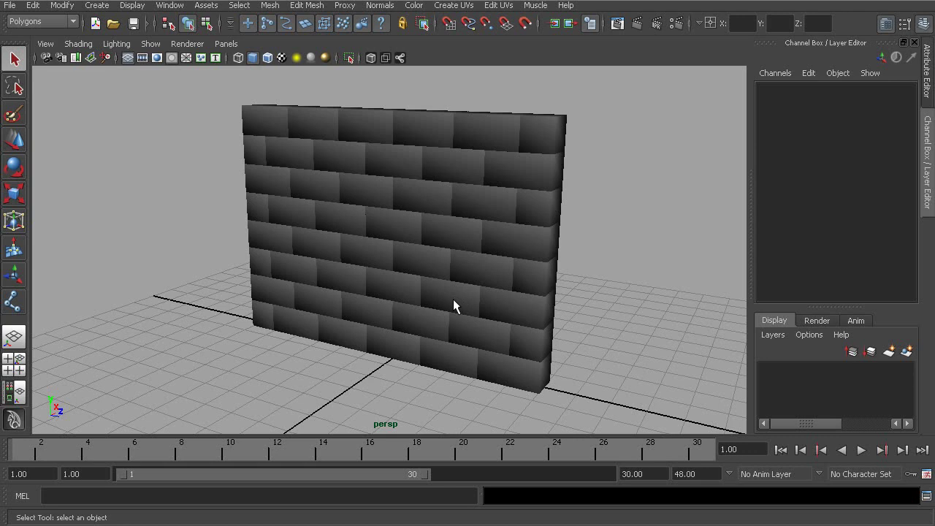
alt+drag(453, 300, 435, 266)
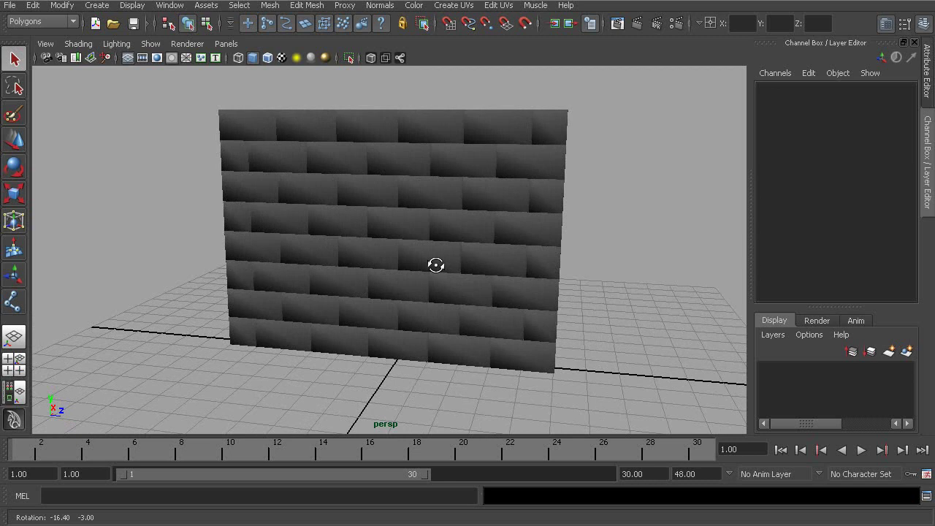
click(465, 238)
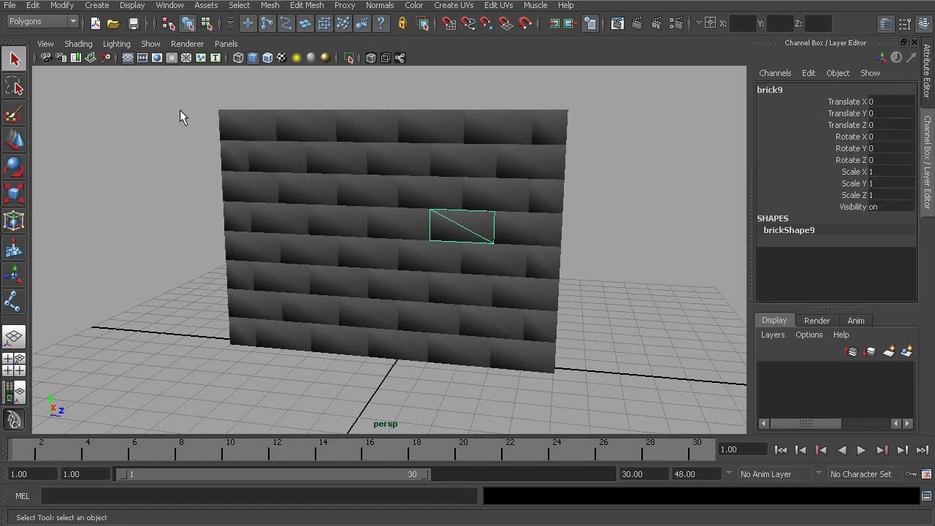
drag(178, 89, 605, 388)
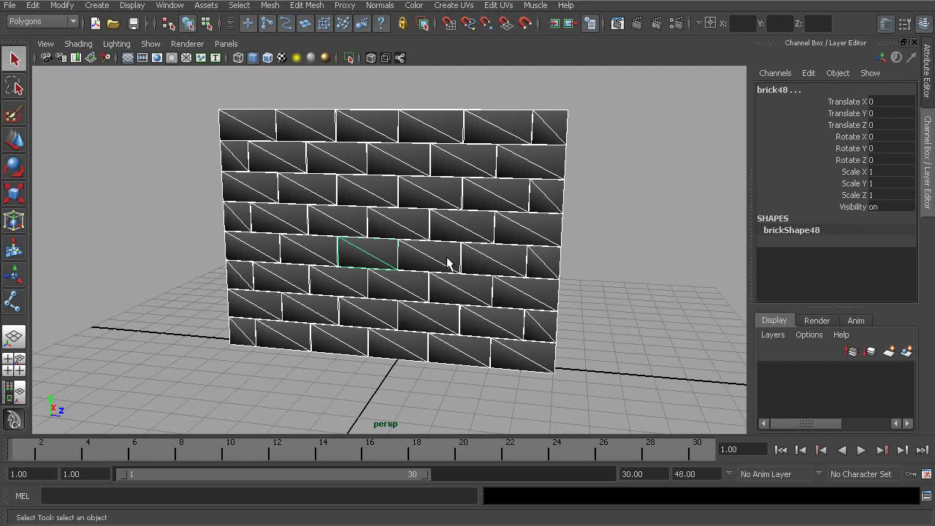
alt+drag(319, 250, 465, 251)
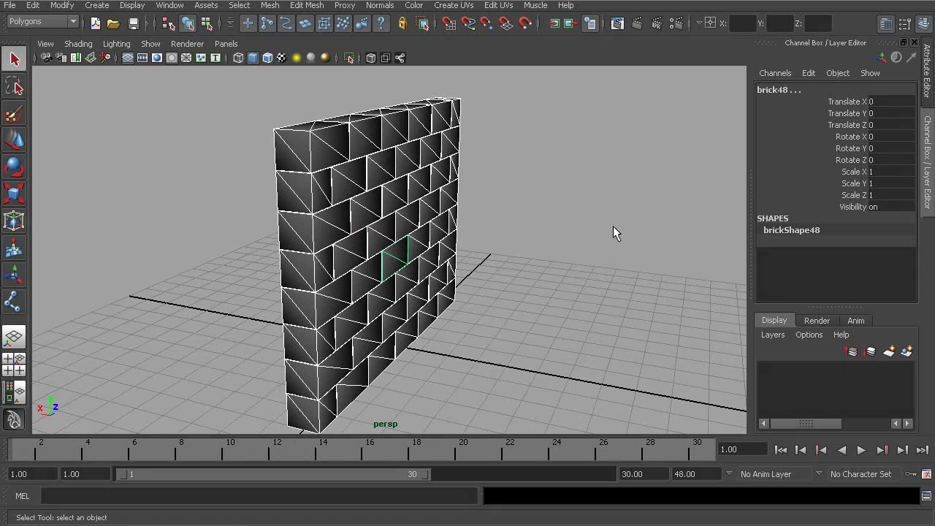
alt+drag(562, 271, 381, 303)
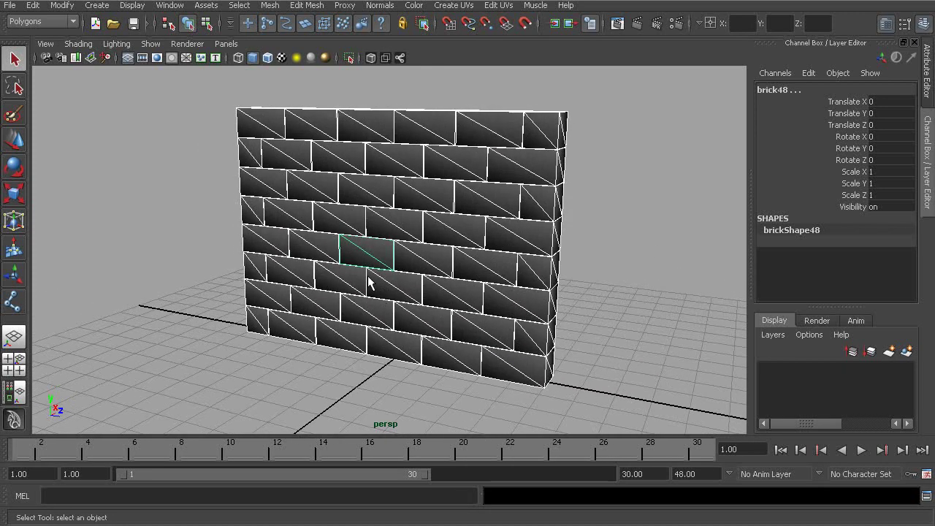
alt+drag(358, 252, 386, 255)
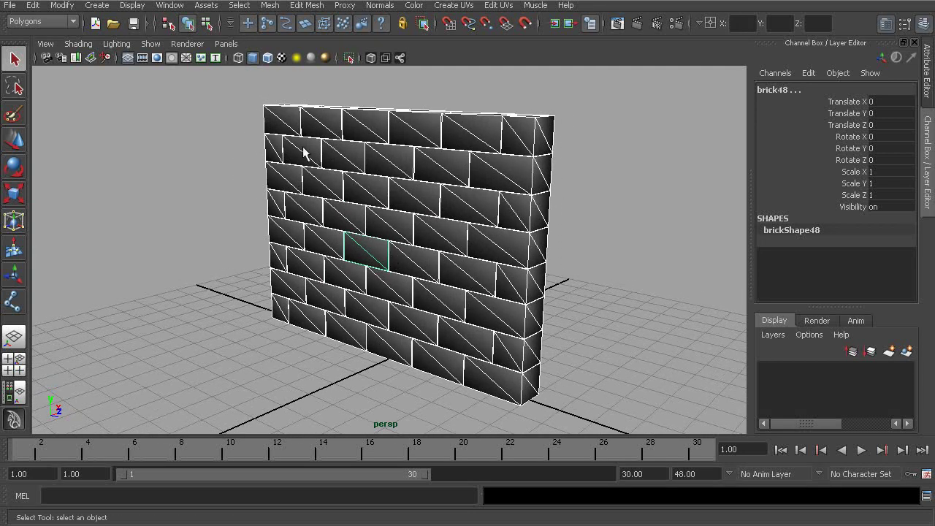
drag(228, 94, 607, 418)
alt+drag(309, 183, 341, 236)
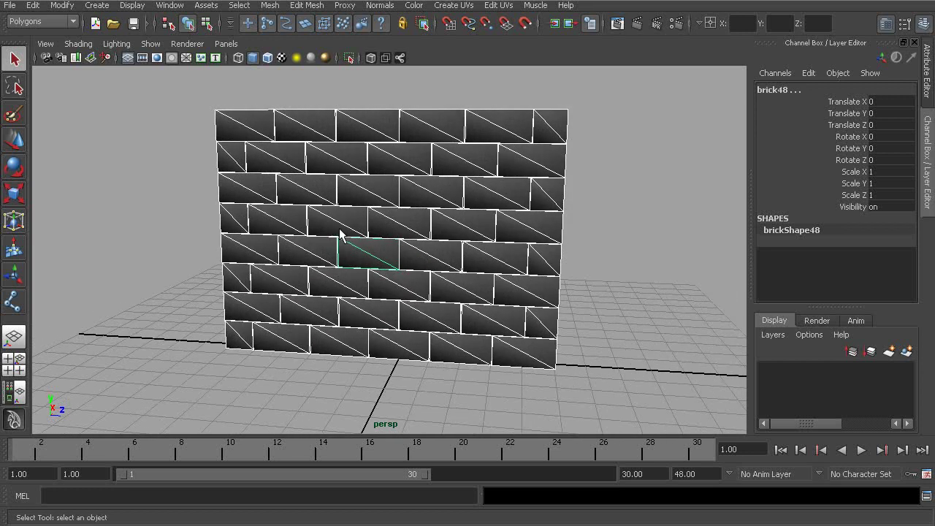
Inspect the wall's brick rows and its narrow end with all the bricks selected.
click(252, 133)
click(314, 136)
click(369, 132)
click(437, 138)
click(504, 135)
click(553, 135)
drag(180, 86, 617, 398)
alt+drag(355, 248, 311, 258)
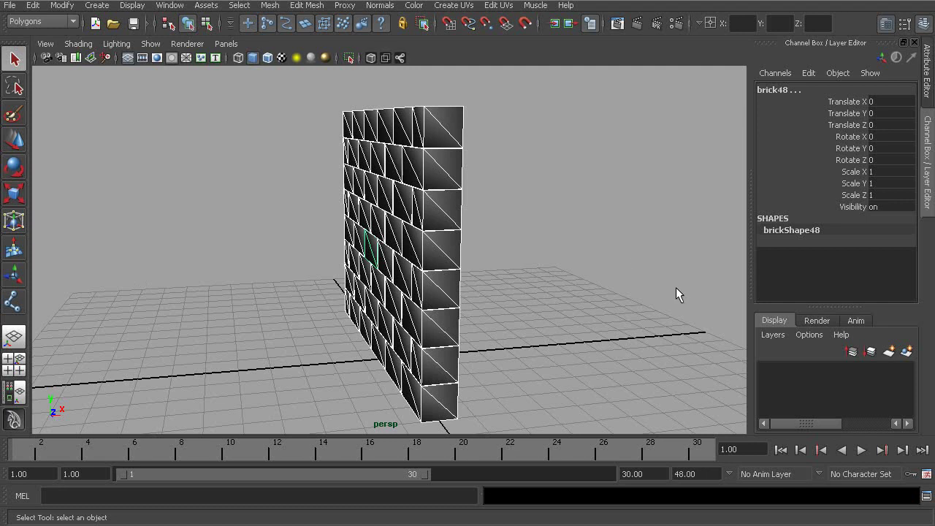
alt+drag(319, 228, 397, 231)
click(397, 233)
click(453, 234)
click(465, 203)
click(434, 203)
click(428, 174)
click(403, 166)
drag(206, 95, 602, 390)
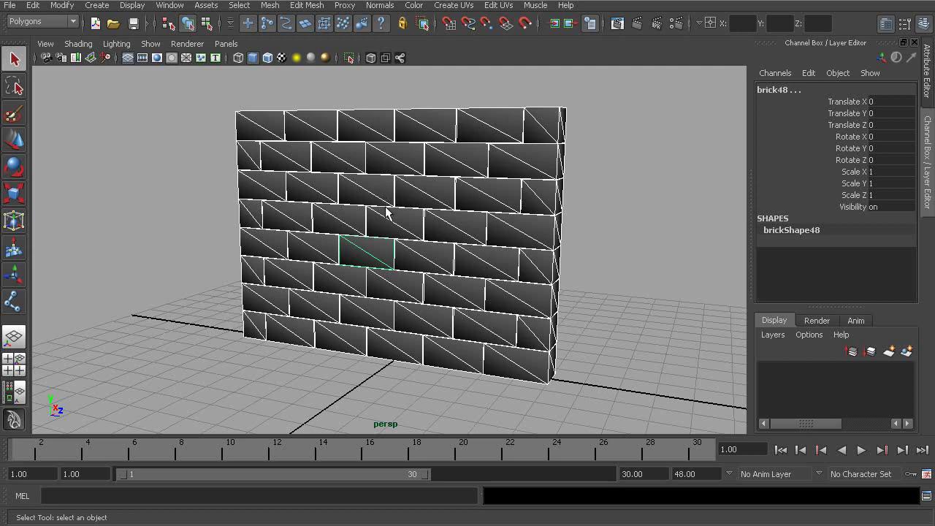
Select individual bricks in the wall's upper rows one after another to check that they are separate objects.
drag(280, 132, 533, 179)
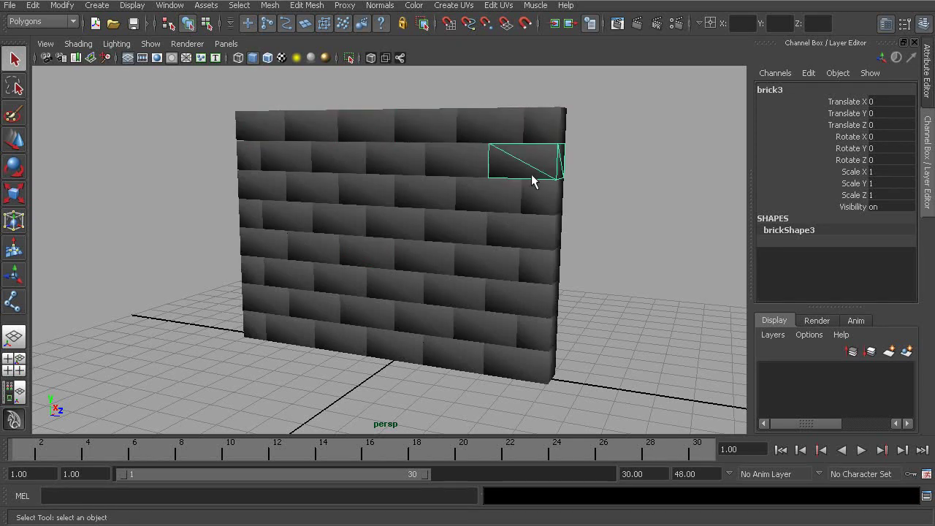
click(492, 199)
click(466, 173)
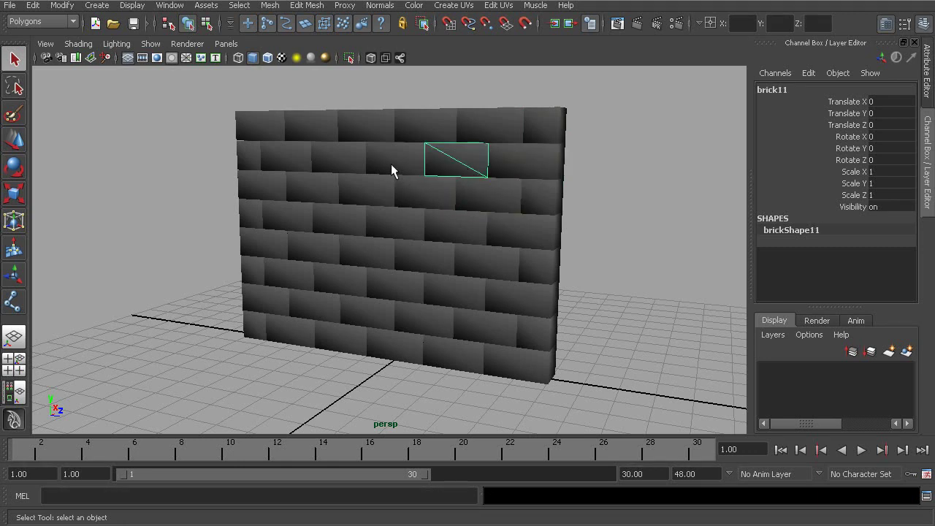
click(389, 167)
click(415, 196)
click(457, 163)
click(490, 129)
alt+drag(479, 163, 468, 188)
click(453, 163)
click(393, 144)
click(328, 125)
alt+drag(387, 183, 434, 205)
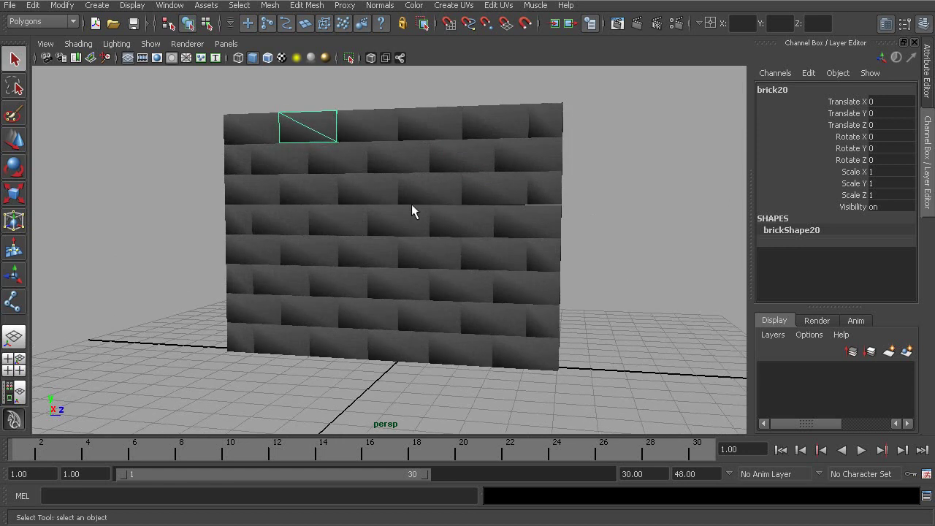
Select all the bricks and set the file type for exporting the selection to RealFlowSD.
drag(215, 114, 643, 397)
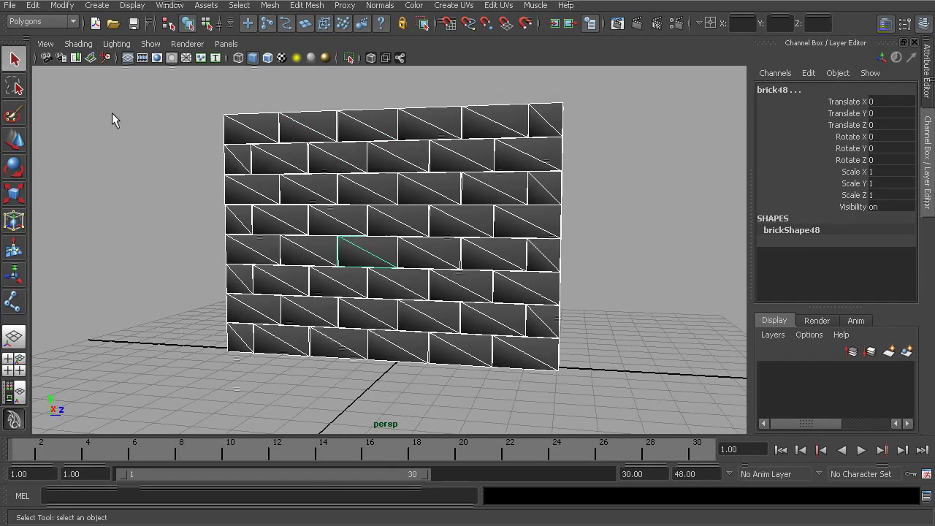
click(10, 6)
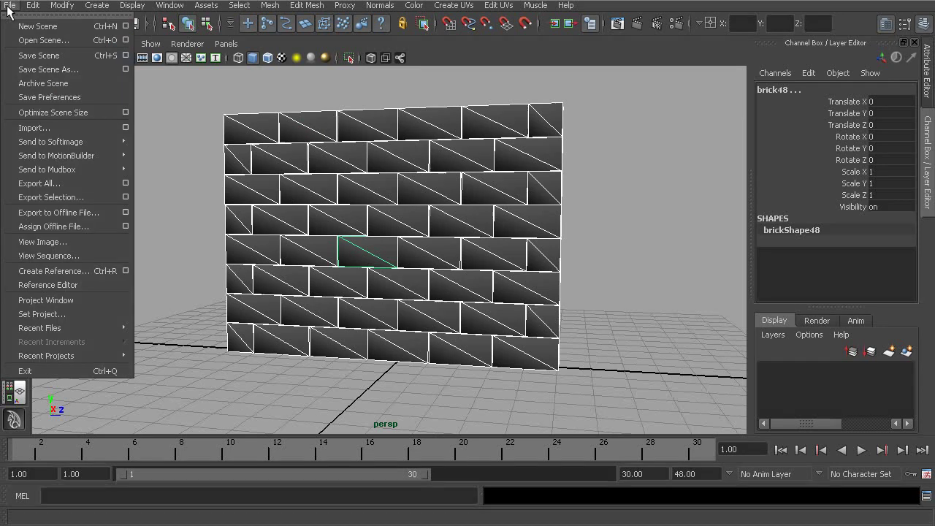
mouse_move(72, 176)
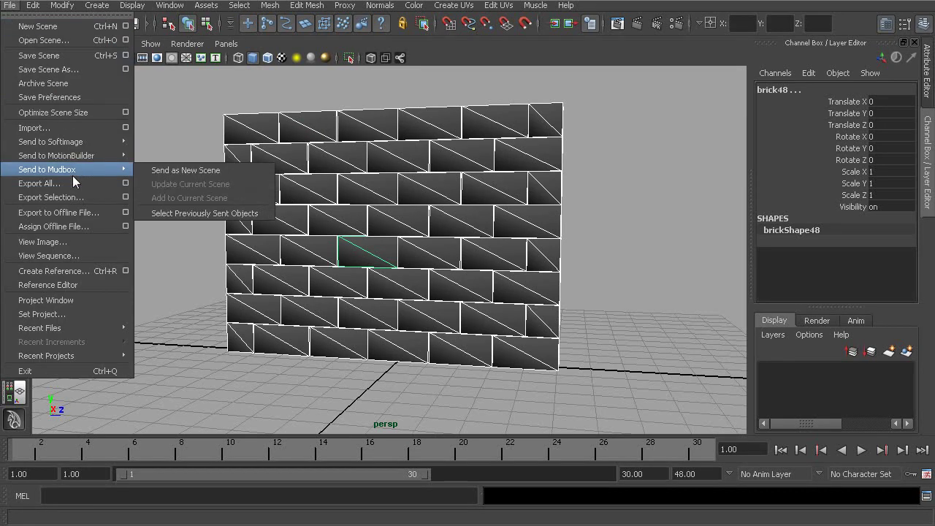
click(126, 198)
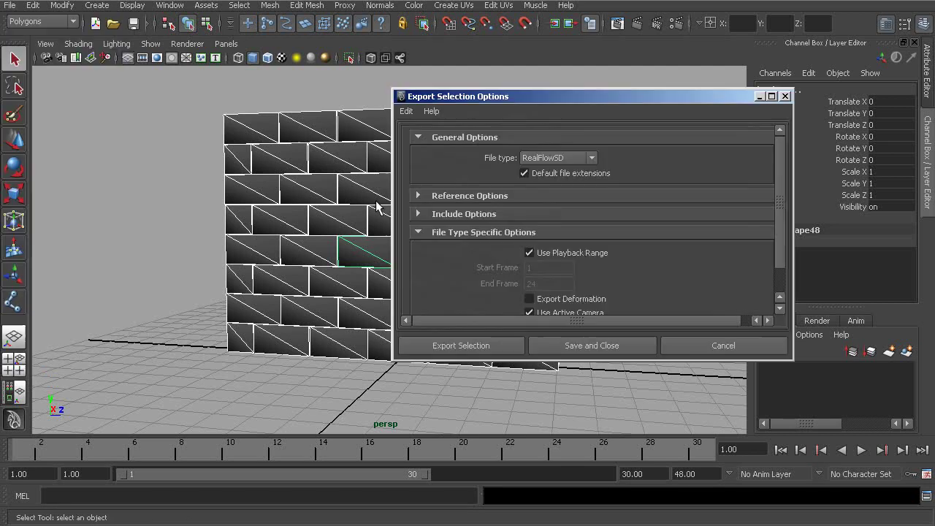
click(542, 162)
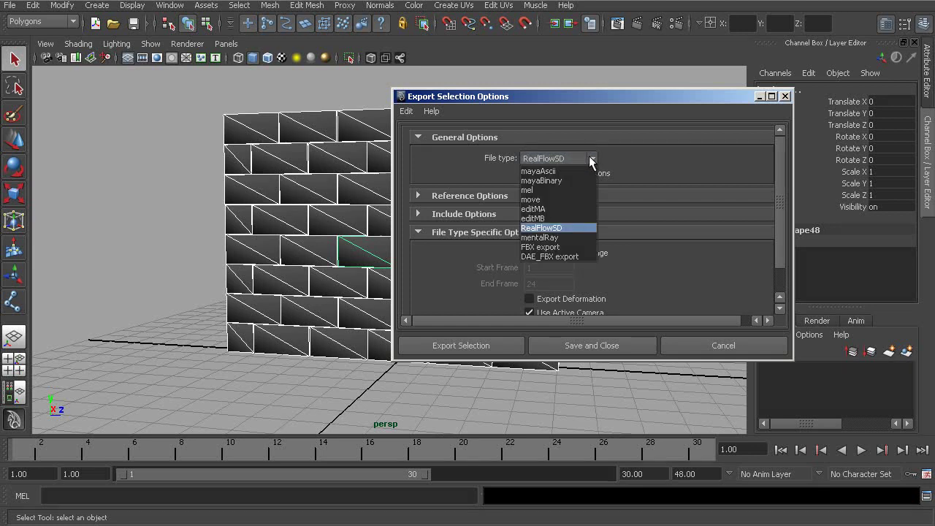
click(573, 226)
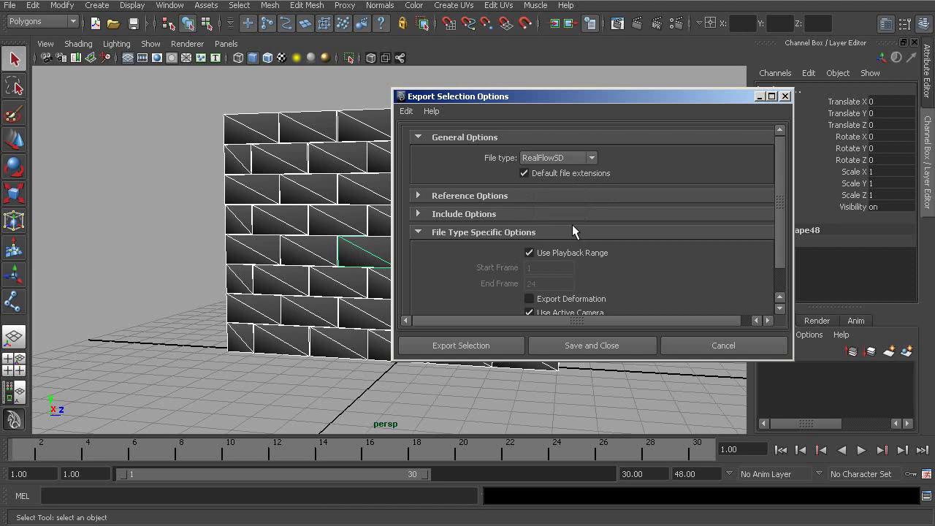
drag(783, 176, 779, 205)
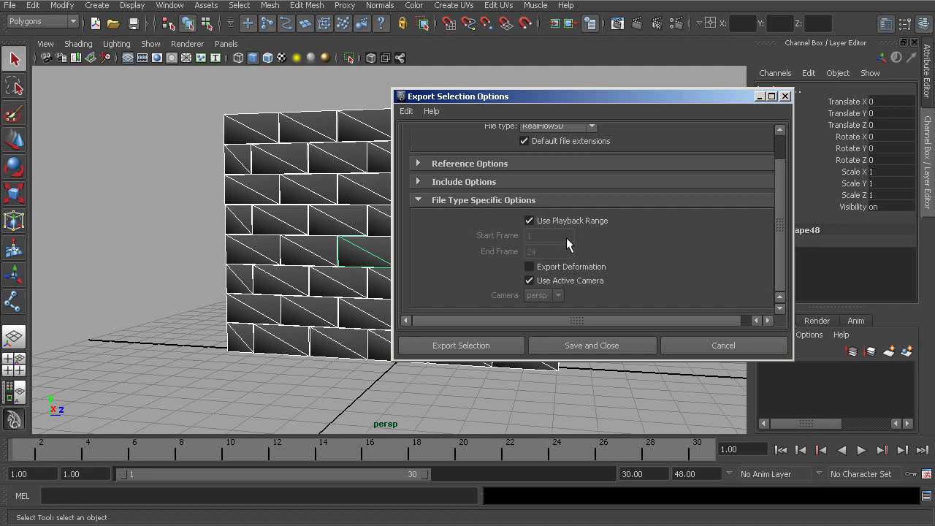
Export the selected bricks as brick_wall into the objects folder of the lesson_12_start project.
click(461, 345)
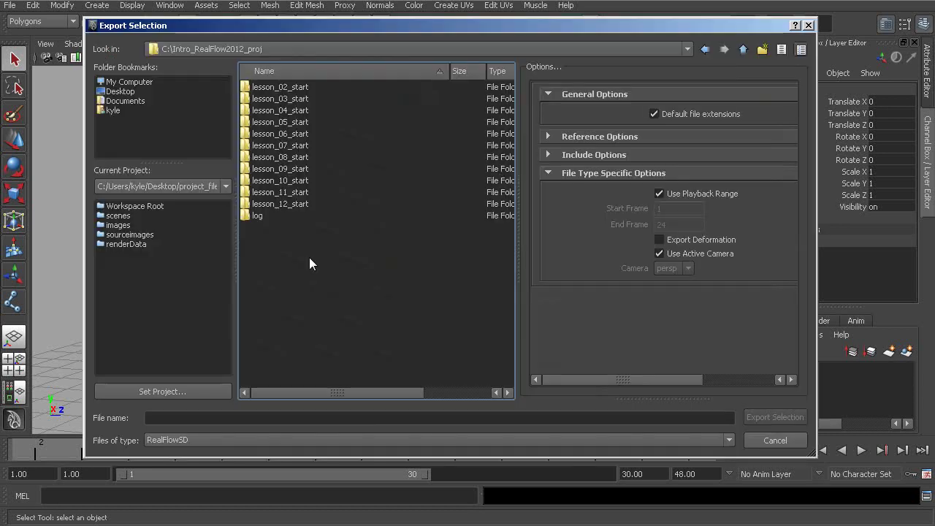
double_click(269, 203)
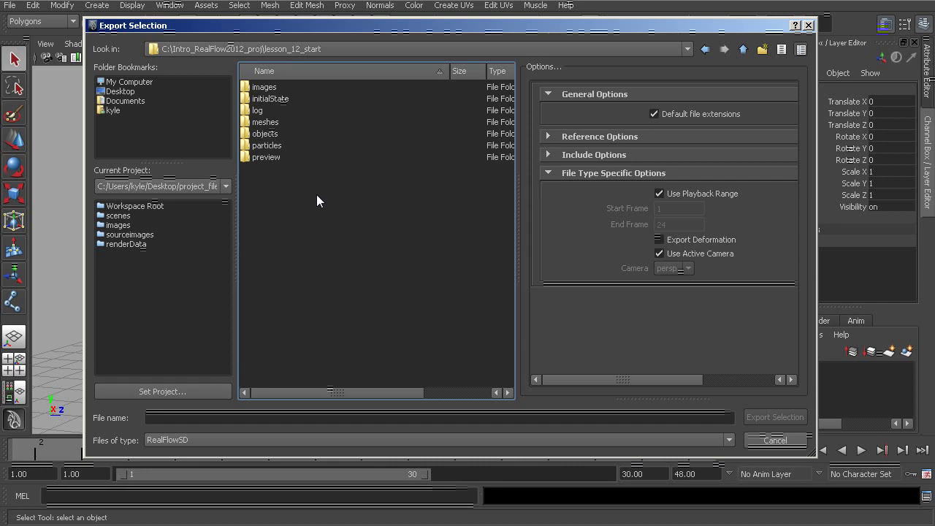
click(245, 134)
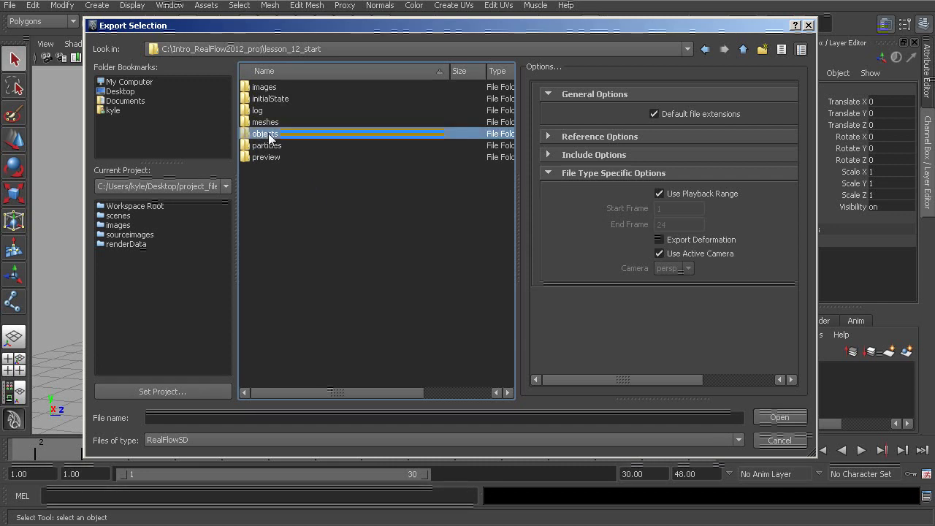
double_click(269, 134)
click(290, 417)
text(brick_w)
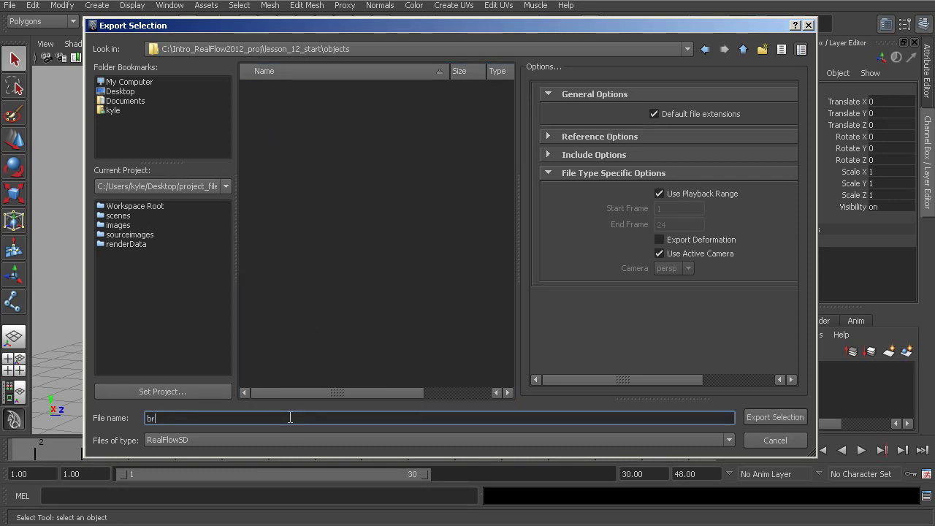
text(all)
key(Return)
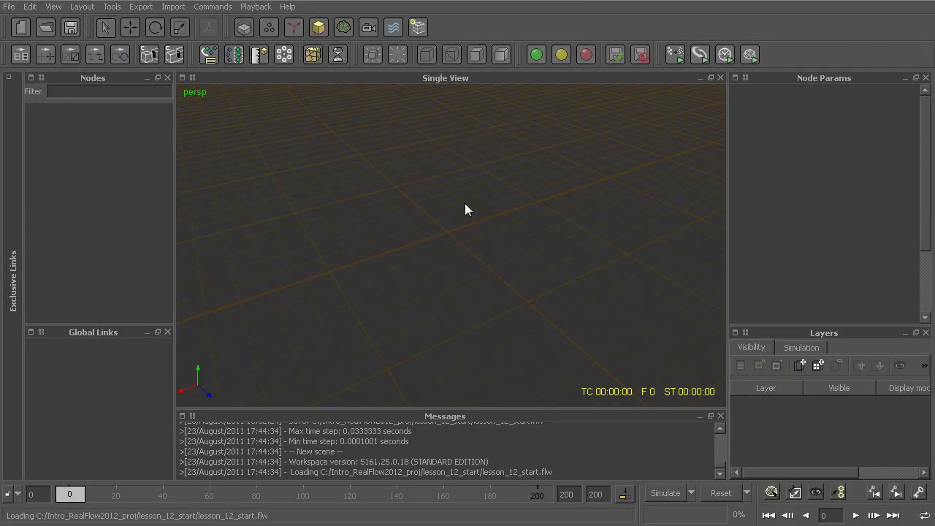
Switch to RealFlow and import the brick_wall.sd object file into the empty scene.
click(316, 27)
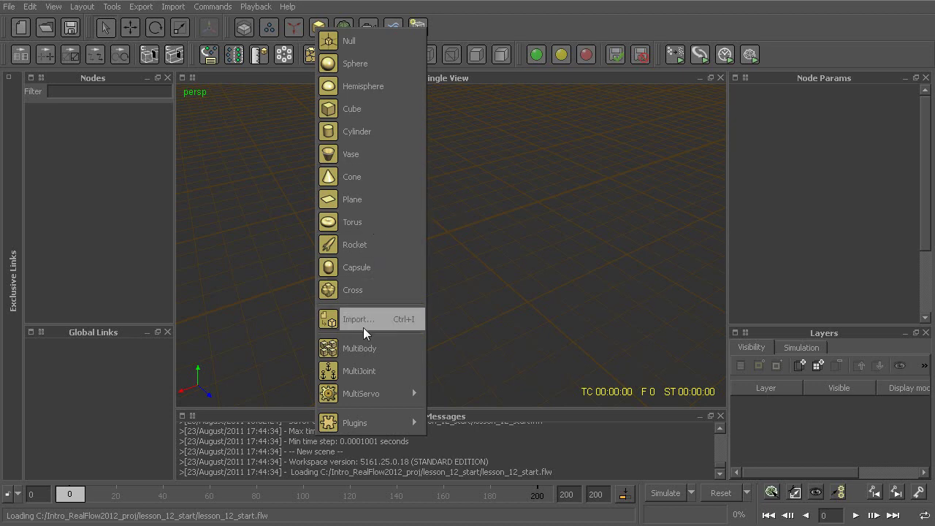
click(403, 321)
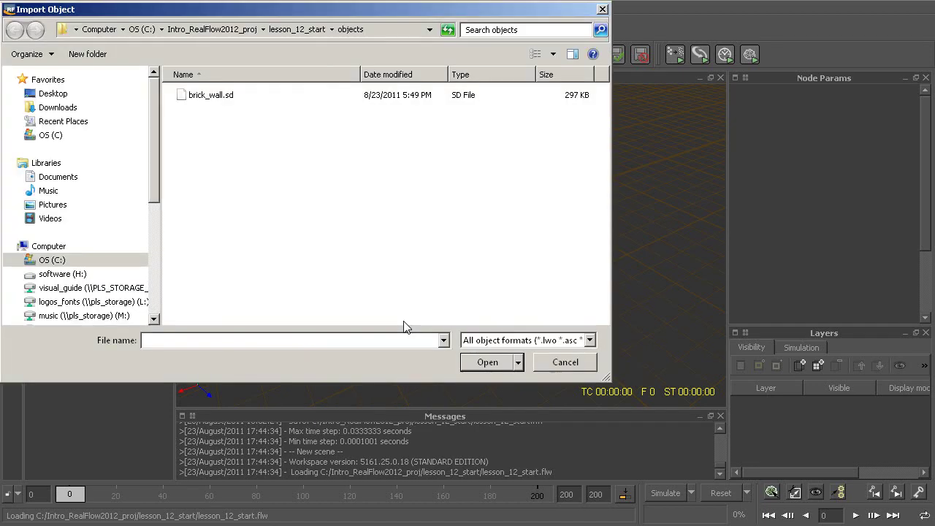
drag(319, 9, 381, 50)
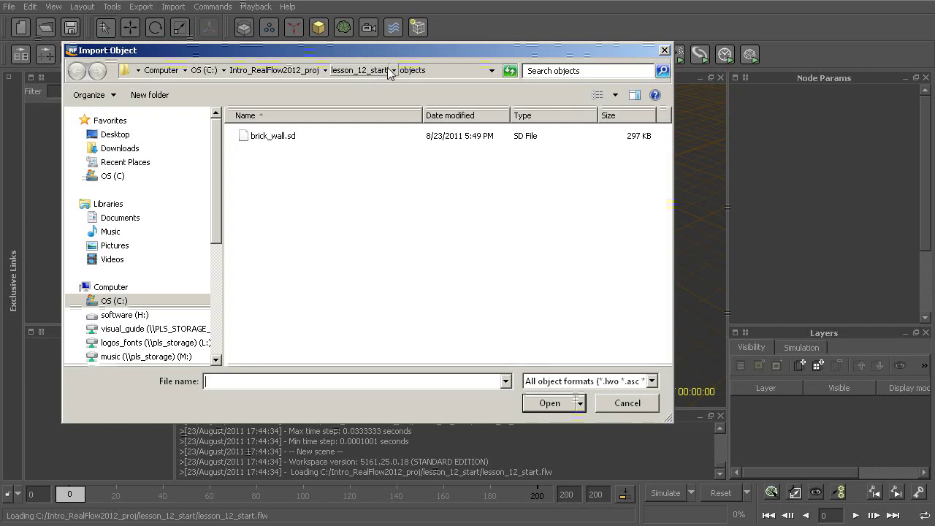
click(269, 136)
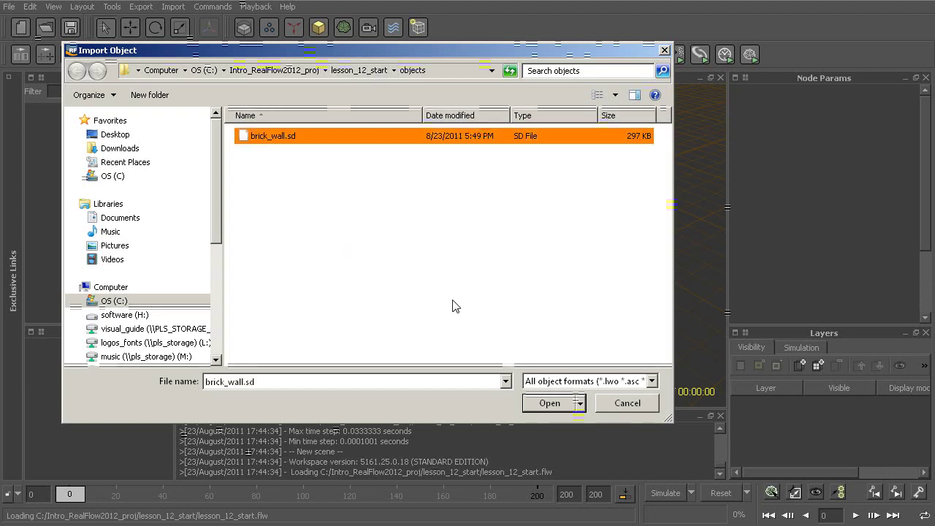
click(541, 406)
Examine the imported wall and look through the individual brick nodes, including brick21.
middle_drag(518, 278, 443, 268)
middle_drag(537, 229, 501, 238)
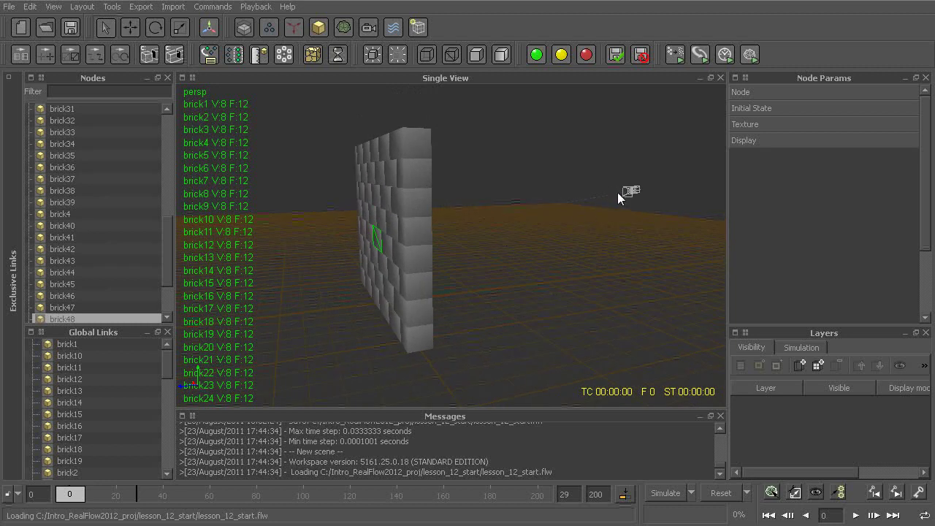
drag(170, 249, 113, 141)
click(112, 142)
click(83, 179)
drag(84, 213, 75, 275)
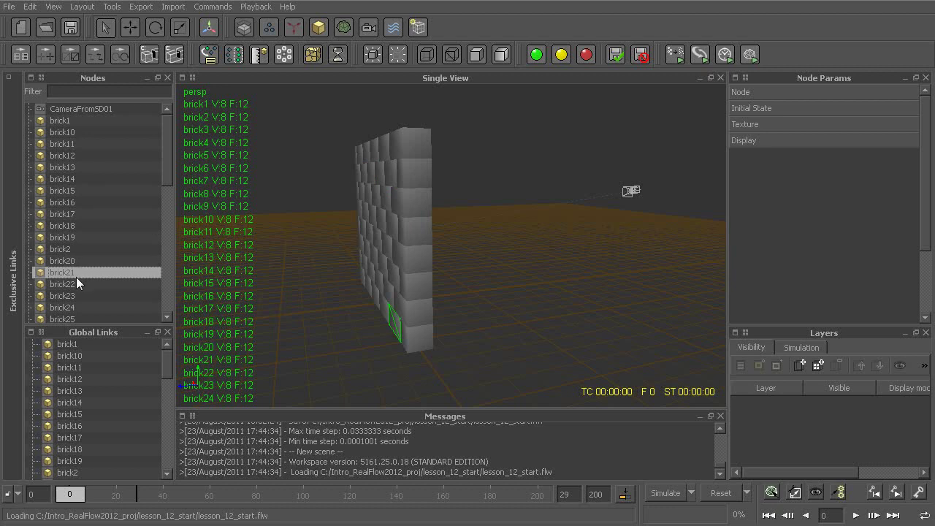
Select the imported camera beside the wall and switch the perspective viewport to look through CameraFromSD01.
click(632, 192)
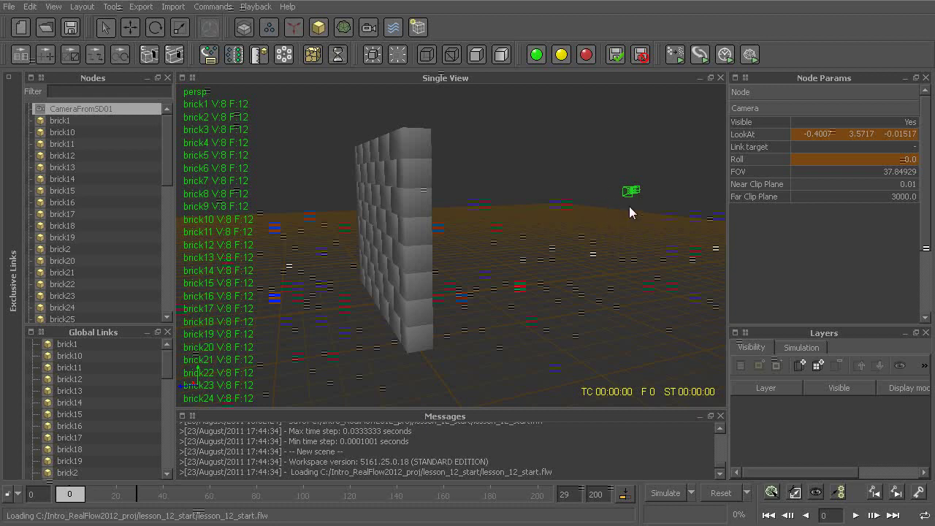
alt+drag(637, 243, 456, 270)
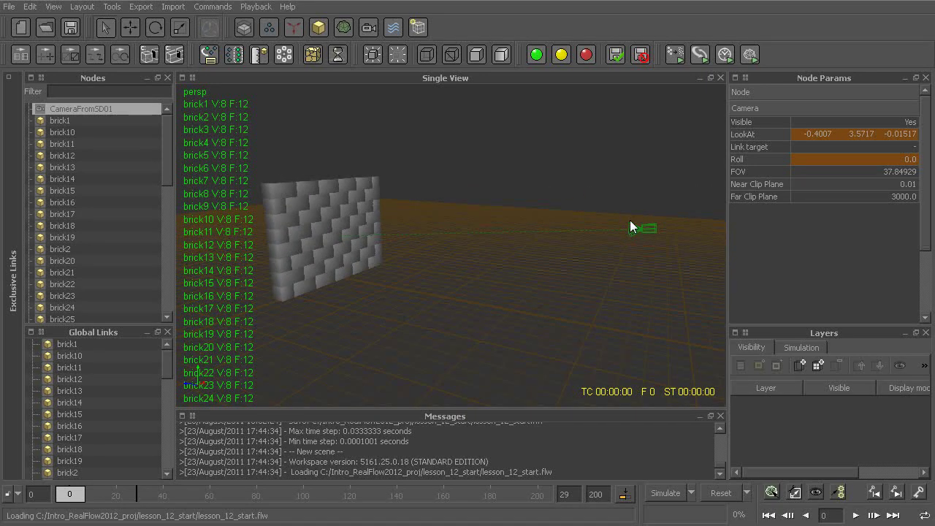
right_click(541, 176)
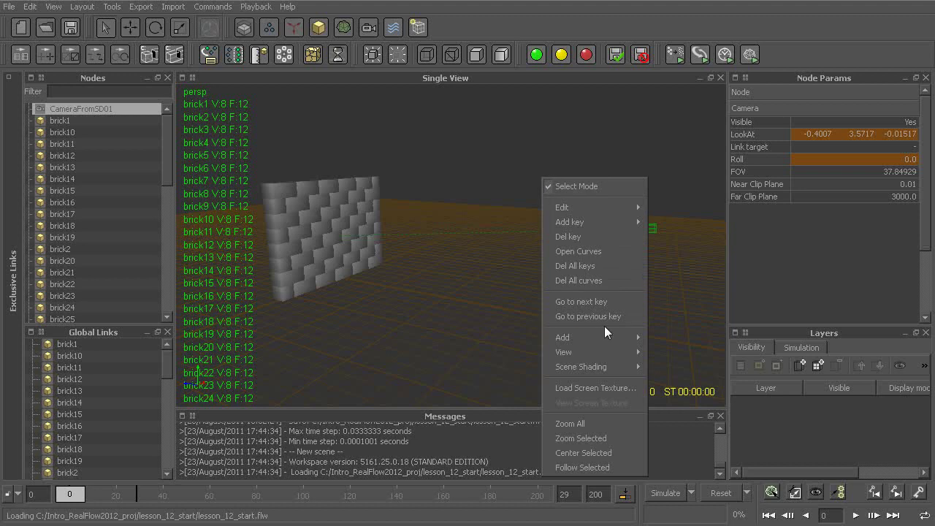
mouse_move(605, 337)
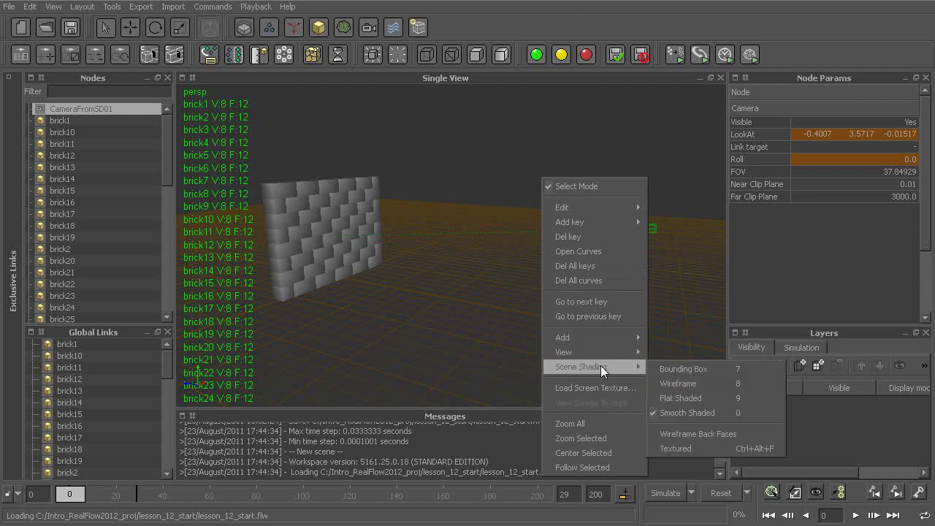
mouse_move(598, 358)
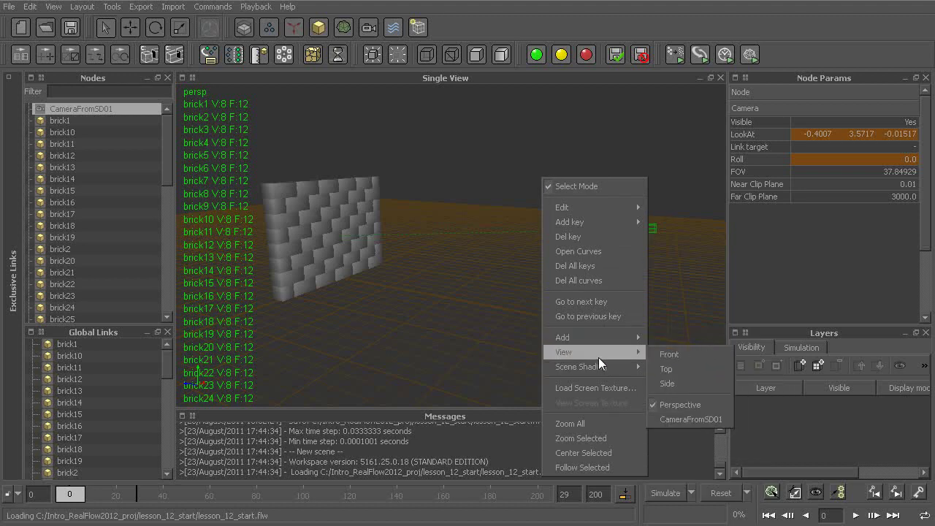
click(678, 419)
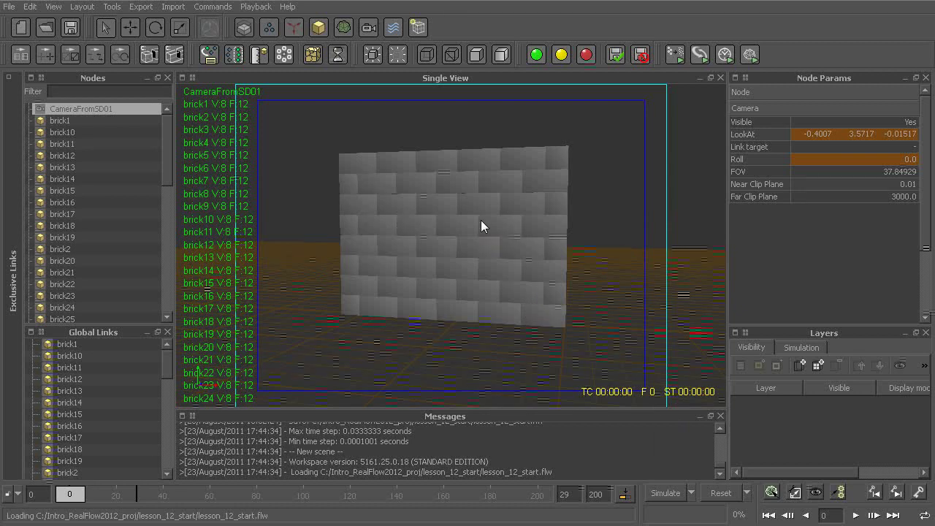
Inspect the wall from several angles in the camera view, picking the individual bricks brick24 and brick33.
alt+drag(487, 205, 533, 254)
alt+drag(417, 254, 491, 252)
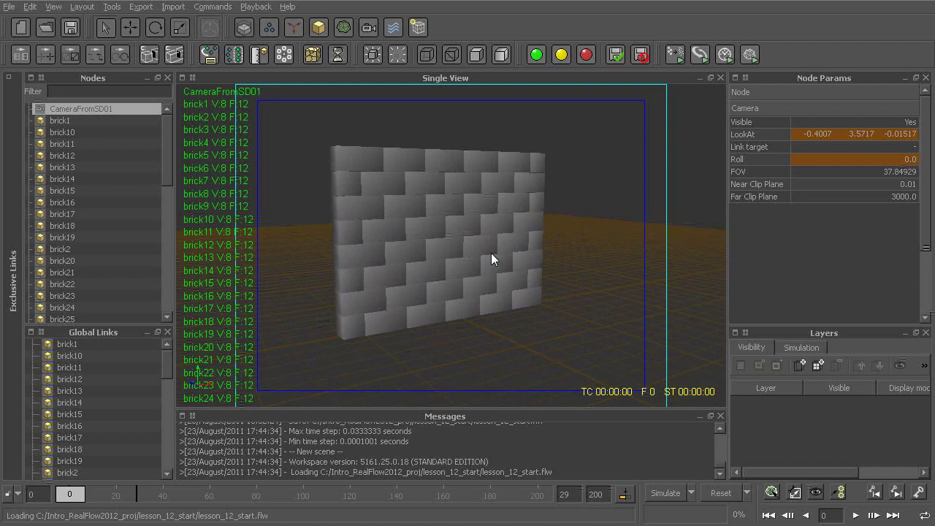
click(406, 254)
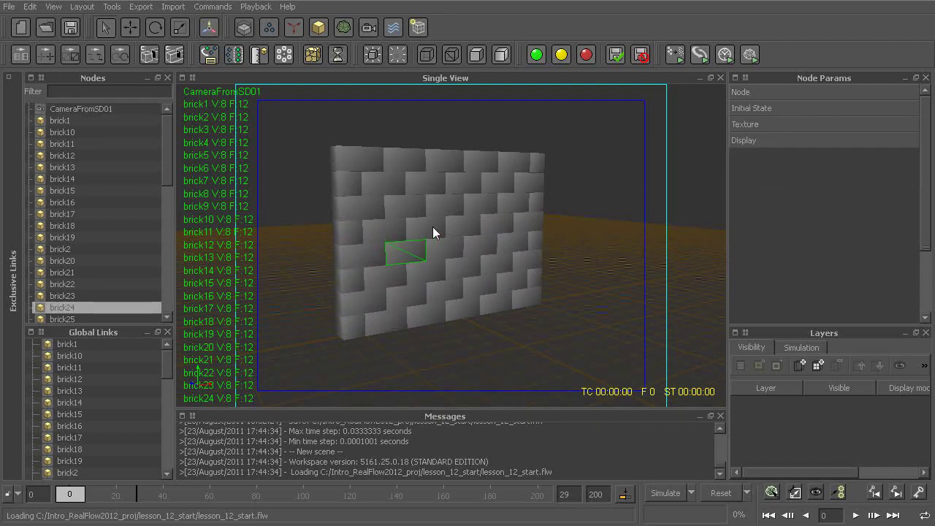
click(471, 206)
alt+drag(492, 242, 510, 250)
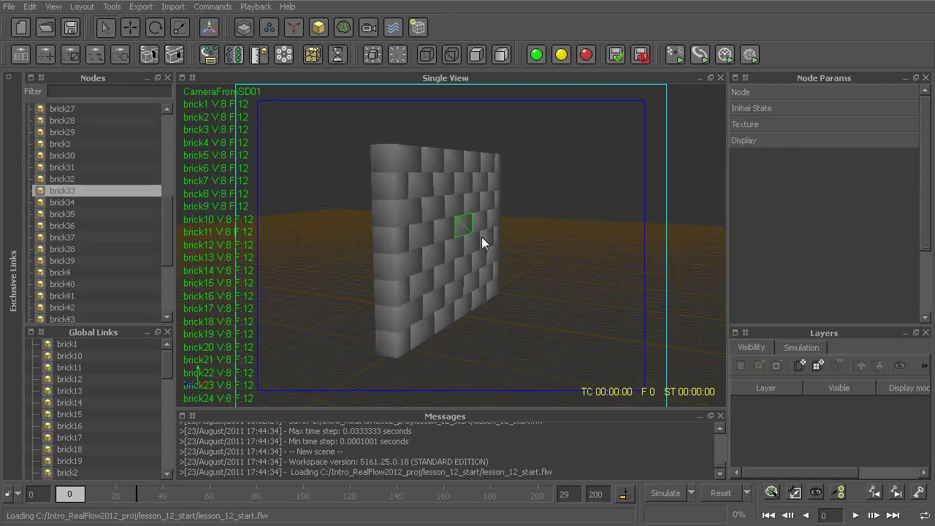
alt+drag(395, 261, 285, 274)
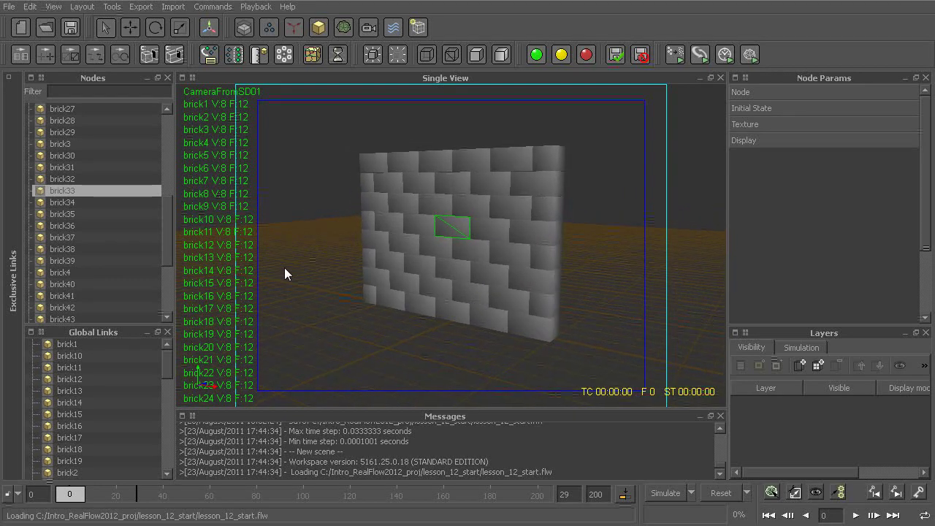